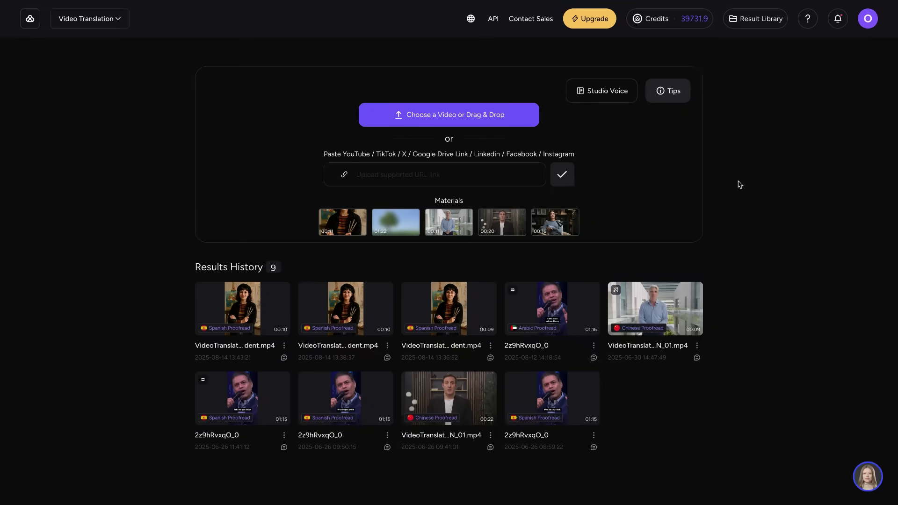
- Preview the first sample artist video, close the preview, and delete the loaded video
{"action": "left_click", "coordinate": [333, 225]}
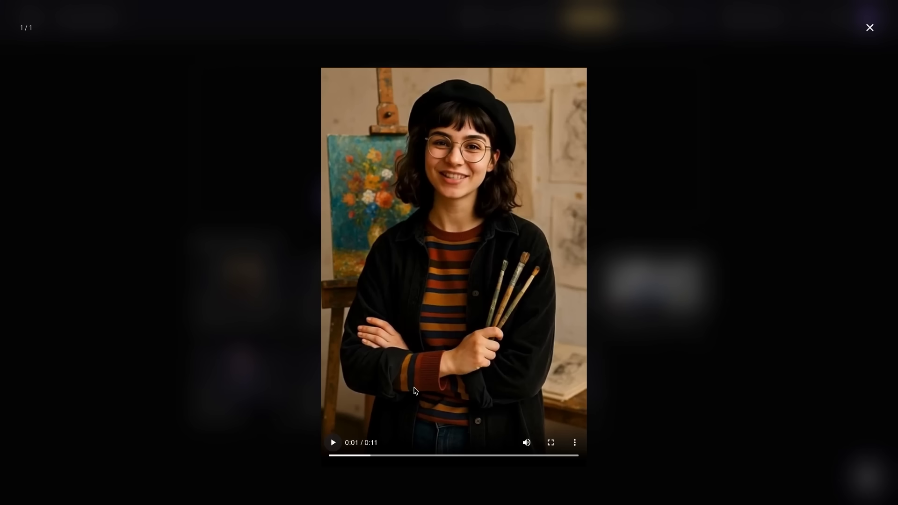
{"action": "left_click", "coordinate": [870, 27]}
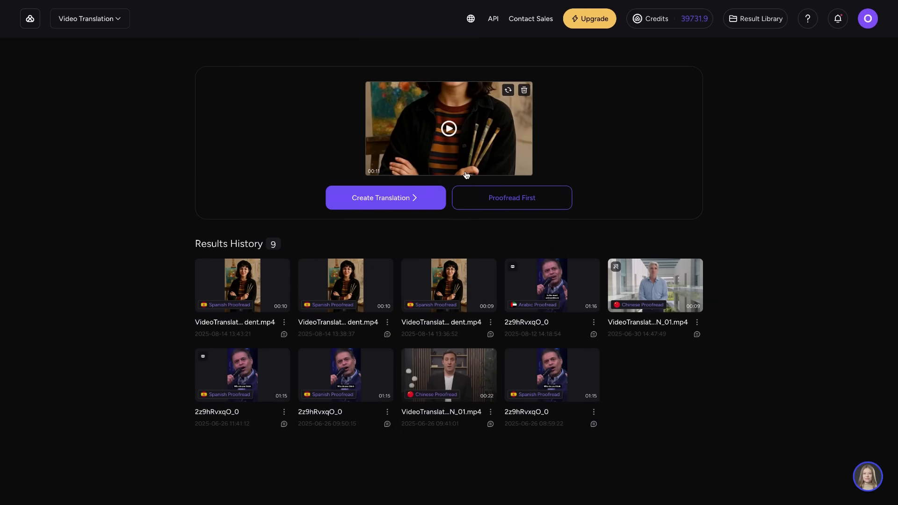
{"action": "left_click", "coordinate": [524, 90]}
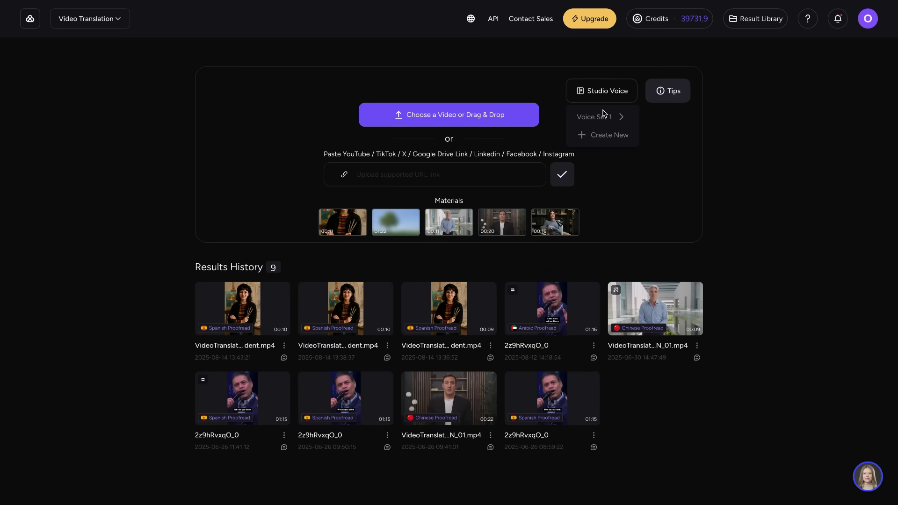
- Create a new voice set and add the fixed translation pair Akalapos → Akool
{"action": "left_click", "coordinate": [599, 135]}
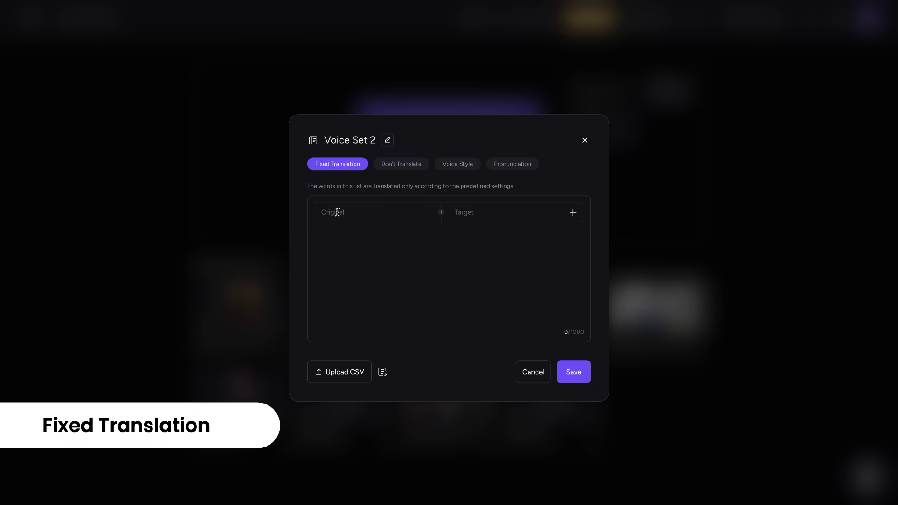
{"action": "left_click", "coordinate": [337, 213]}
{"action": "type", "text": "Akalapos"}
{"action": "left_click", "coordinate": [484, 212]}
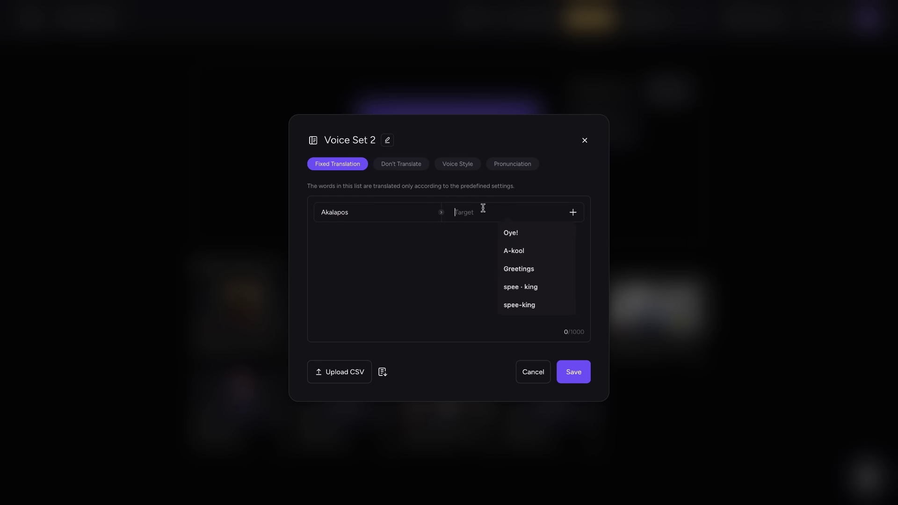
{"action": "type", "text": "Akool"}
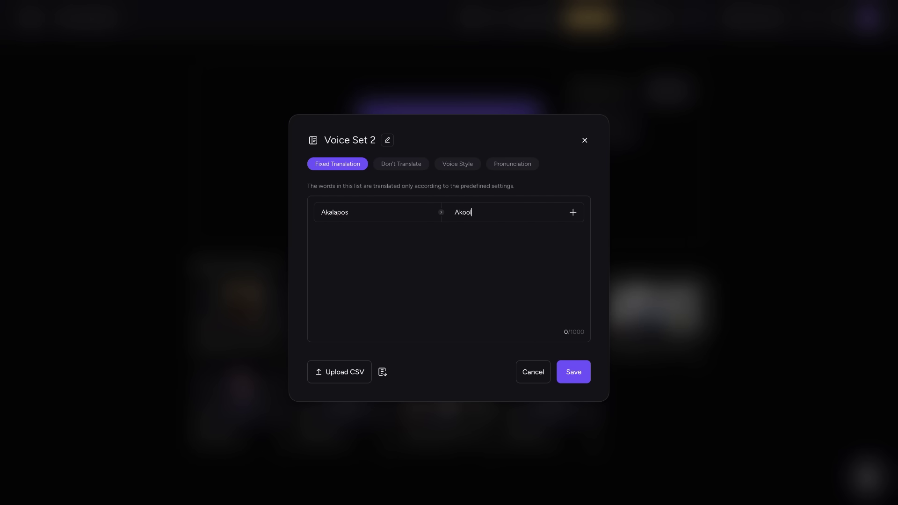
{"action": "left_click", "coordinate": [573, 213]}
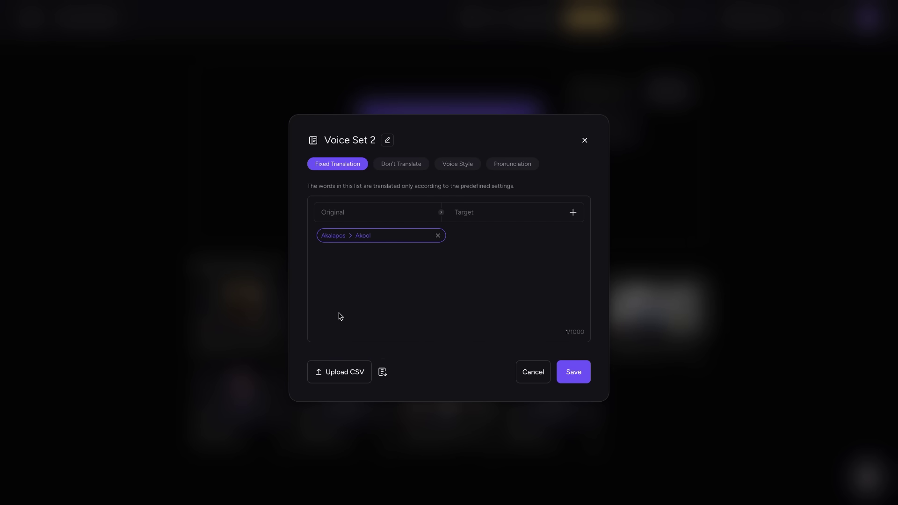
- Add 'Hello' to the voice set's Don't Translate list
{"action": "left_click", "coordinate": [403, 166]}
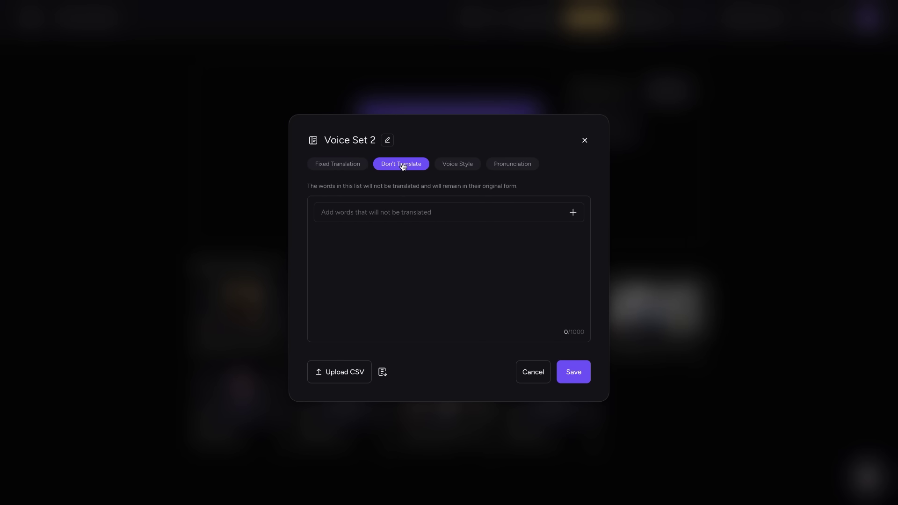
{"action": "left_click", "coordinate": [385, 212]}
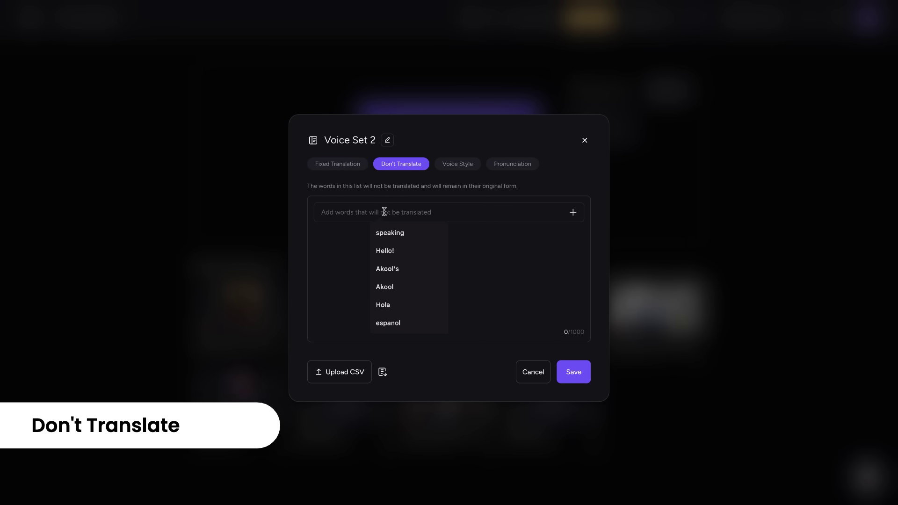
{"action": "type", "text": "Hello"}
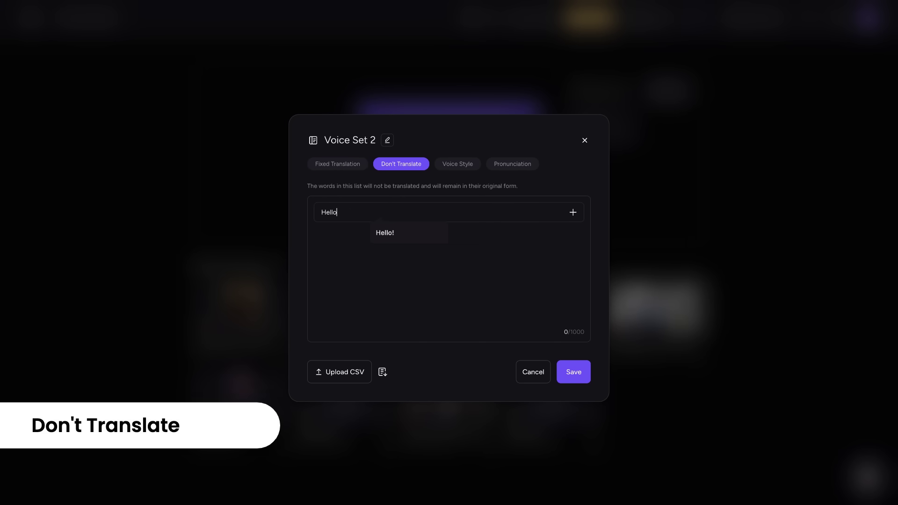
{"action": "left_click", "coordinate": [573, 211]}
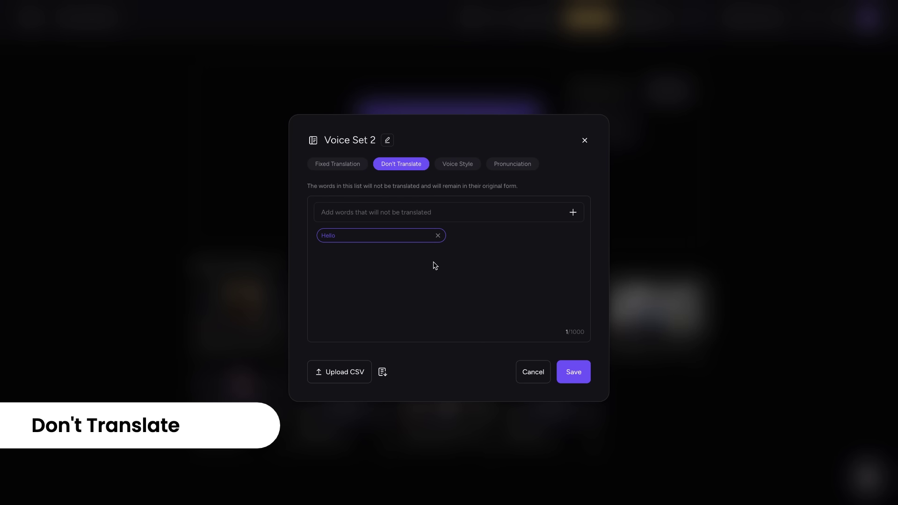
- Set the voice set's voice style to cheerful
{"action": "left_click", "coordinate": [451, 168]}
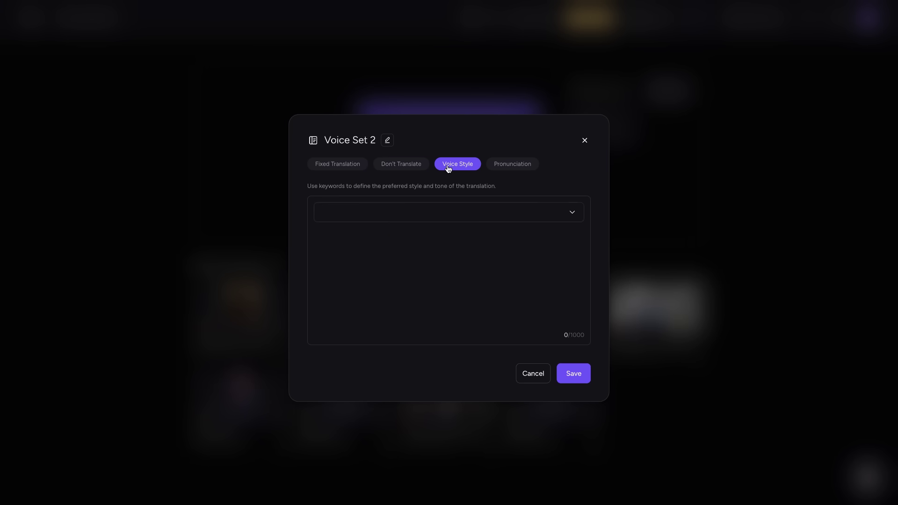
{"action": "left_click", "coordinate": [403, 206]}
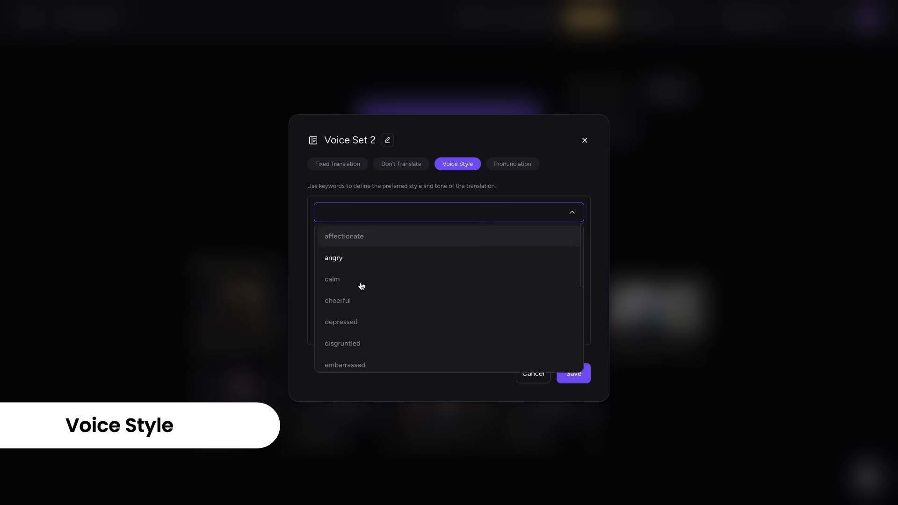
{"action": "left_click", "coordinate": [356, 304]}
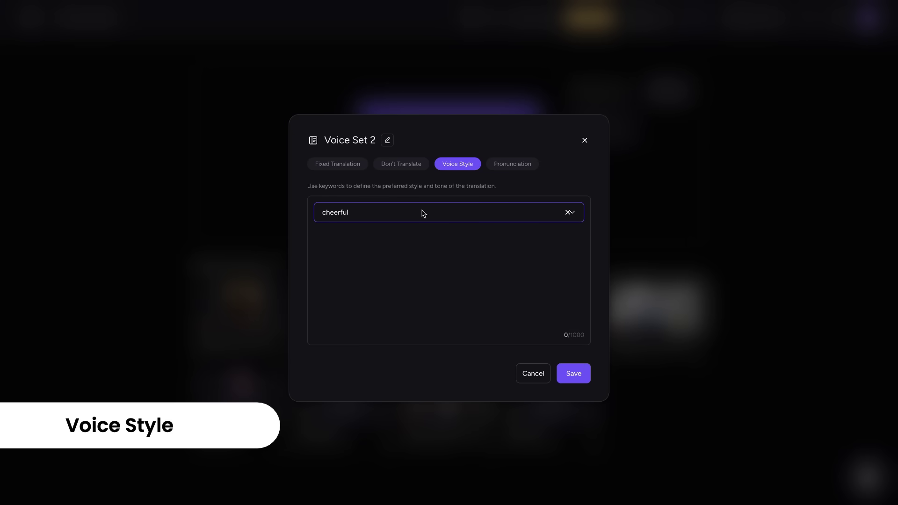
{"action": "left_click", "coordinate": [513, 164]}
- Add a pronunciation rule reading Akool as 'Uh-kool' and save Voice Set 2
{"action": "left_click", "coordinate": [350, 220]}
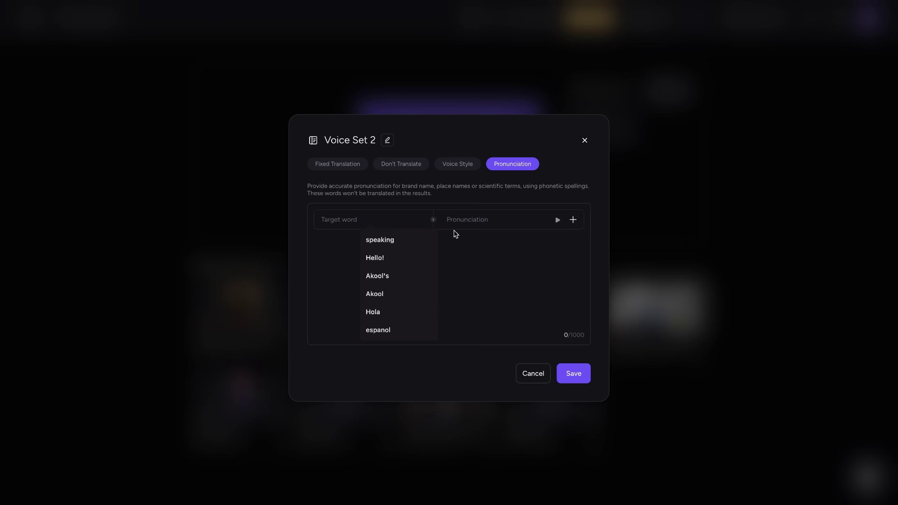
{"action": "type", "text": "Akool"}
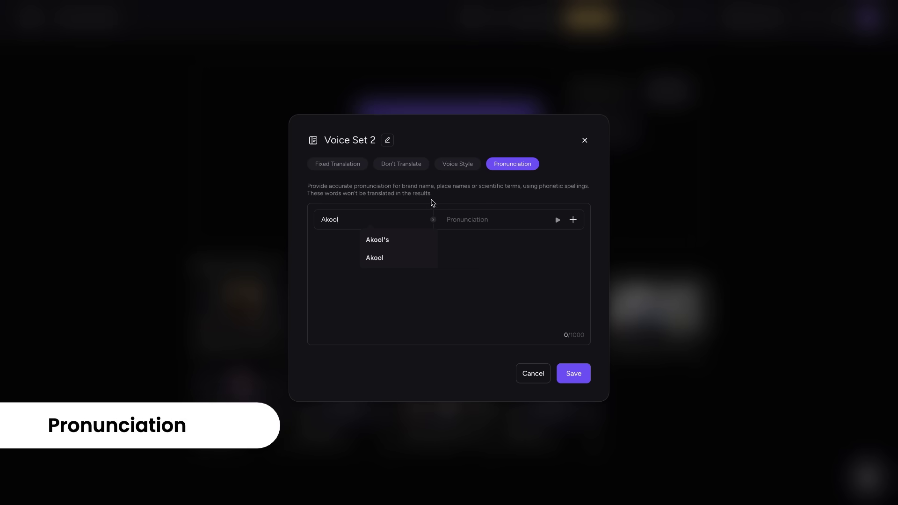
{"action": "left_click", "coordinate": [478, 219]}
{"action": "type", "text": "Uh-kool"}
{"action": "left_click", "coordinate": [574, 220]}
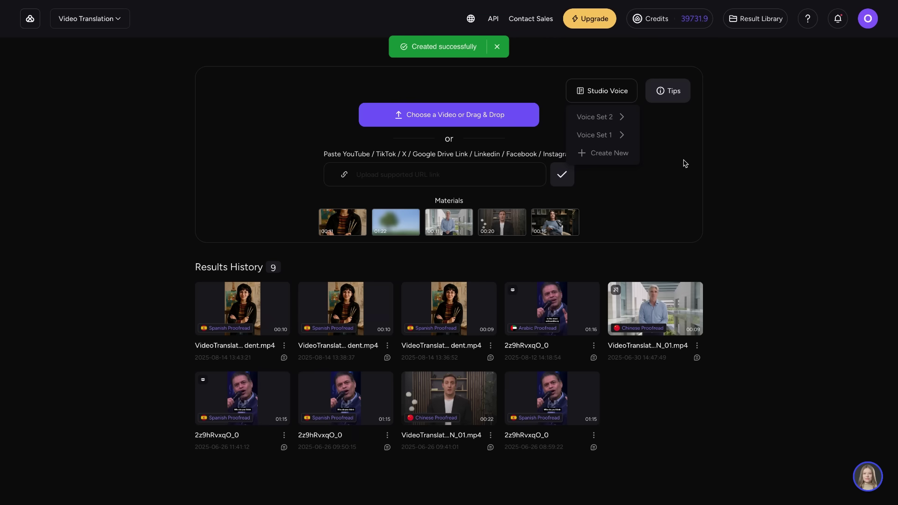
- Start a proofread Spanish translation of the painter video using Voice Set 2
{"action": "left_click", "coordinate": [343, 232]}
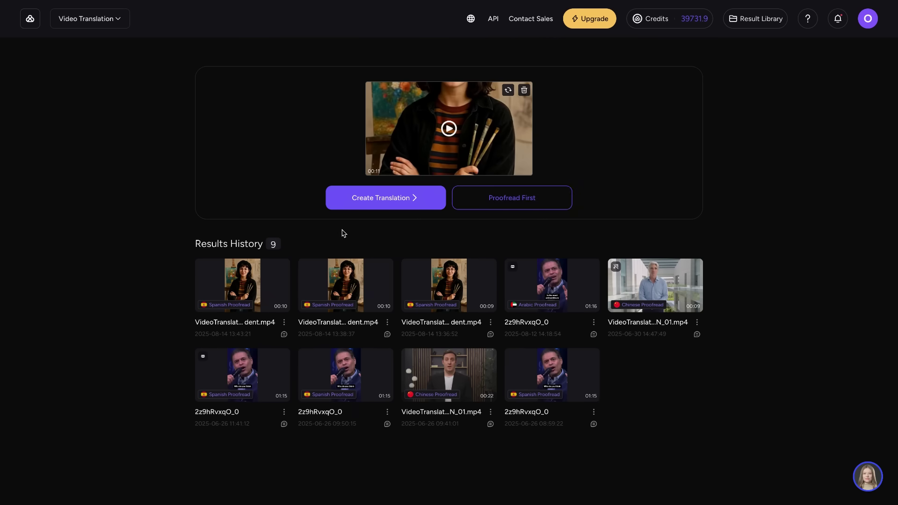
{"action": "left_click", "coordinate": [486, 193]}
{"action": "left_click", "coordinate": [379, 188]}
{"action": "type", "text": "Spanish"}
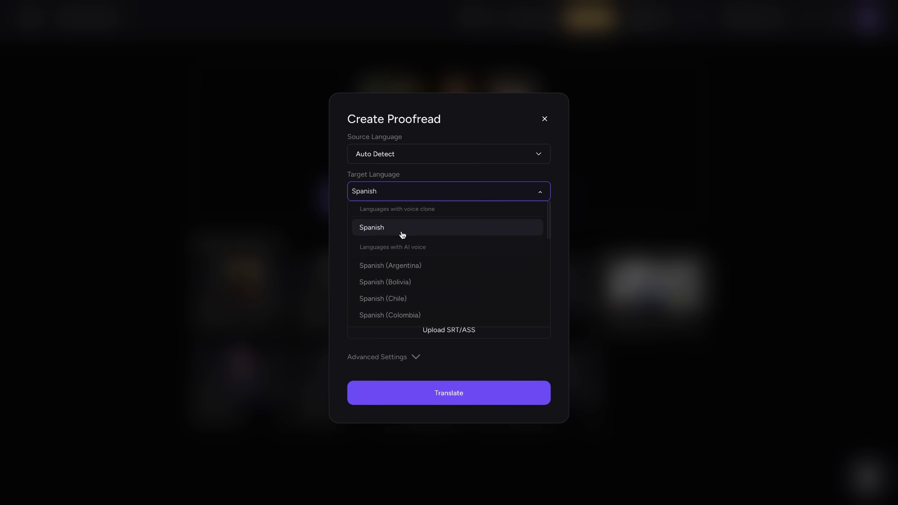
{"action": "left_click", "coordinate": [400, 228]}
{"action": "left_click", "coordinate": [337, 223]}
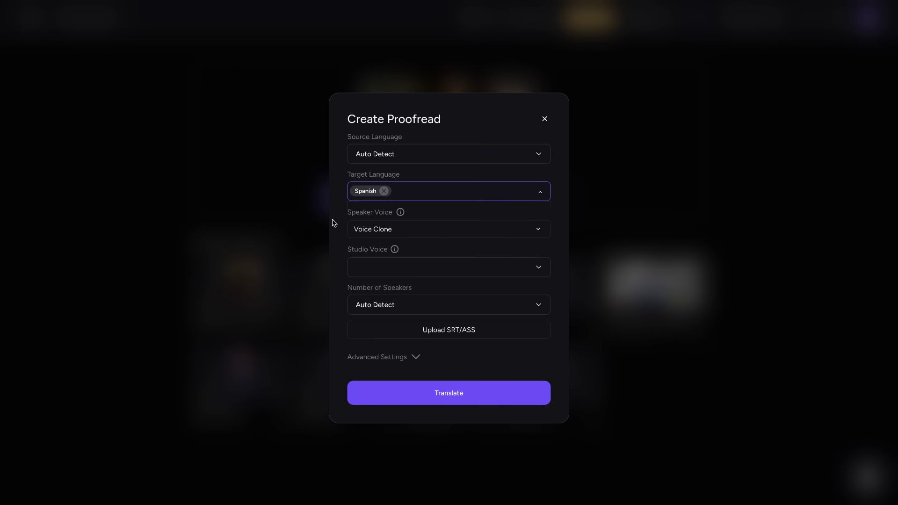
{"action": "left_click", "coordinate": [420, 268]}
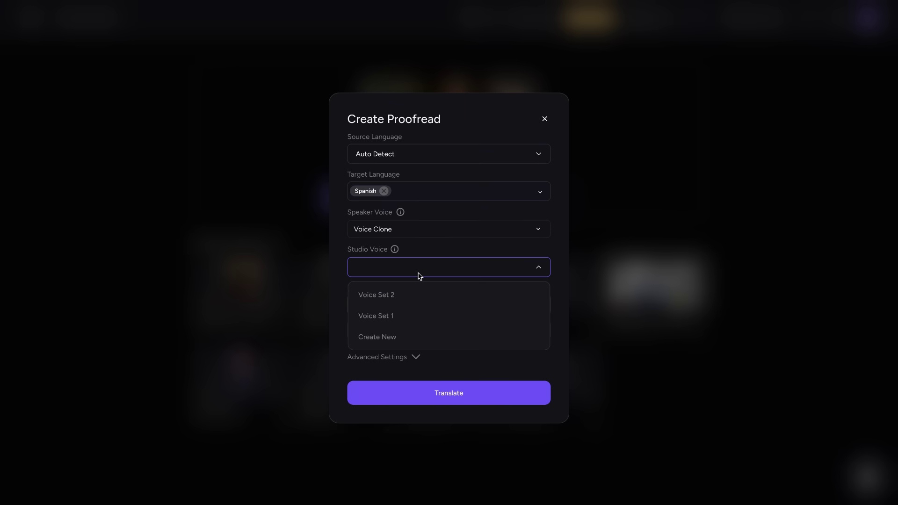
{"action": "left_click", "coordinate": [393, 298]}
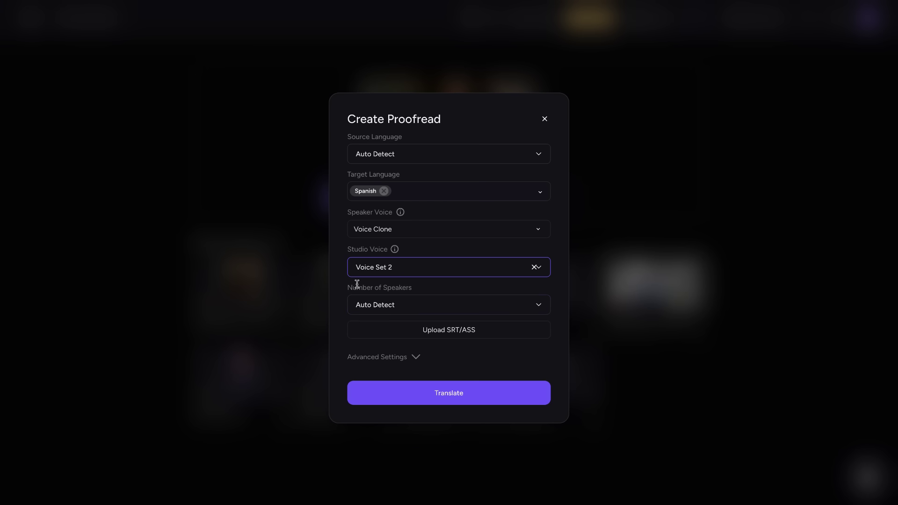
{"action": "left_click", "coordinate": [433, 429]}
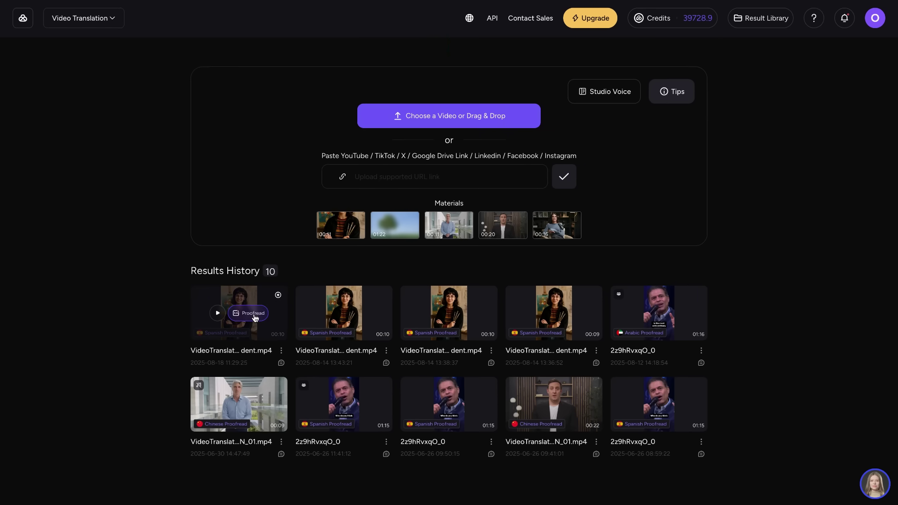
- Open the proofread, inspect the Spanish words including Akool, and review the first line's end time
{"action": "left_click", "coordinate": [255, 318]}
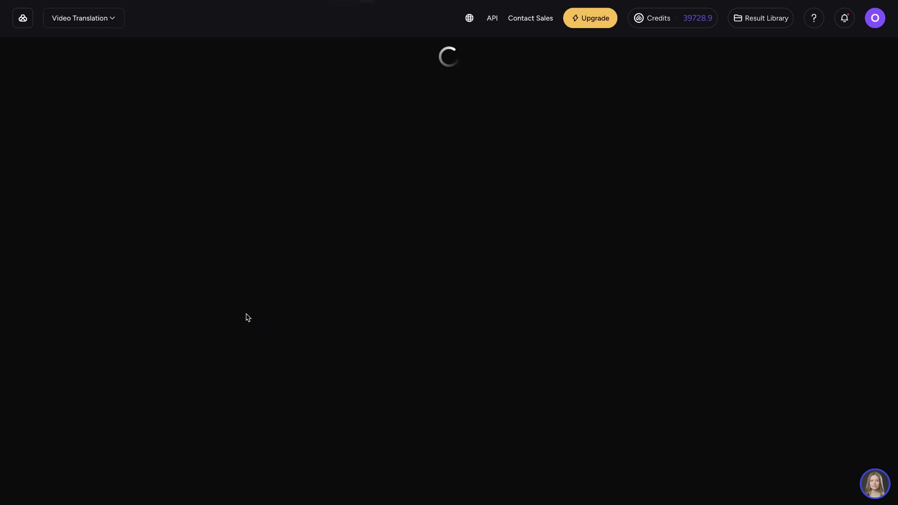
{"action": "left_click", "coordinate": [247, 318]}
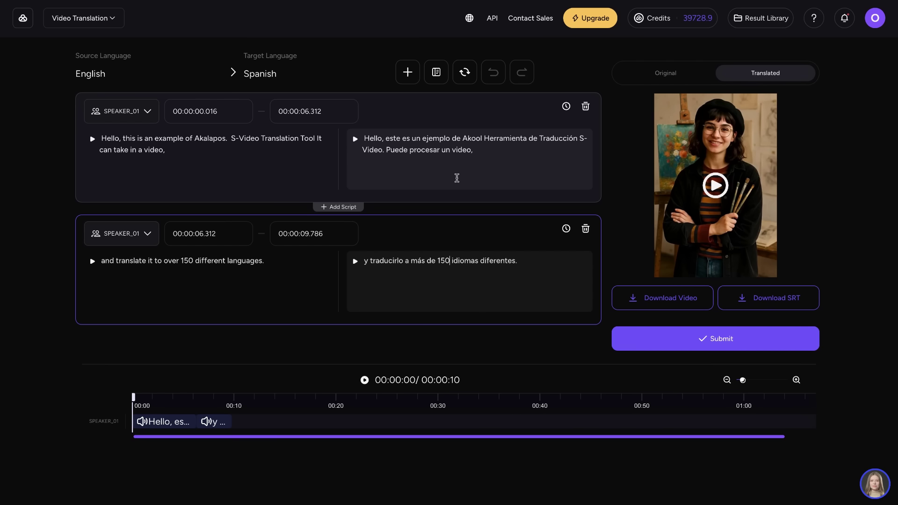
{"action": "double_click", "coordinate": [384, 138]}
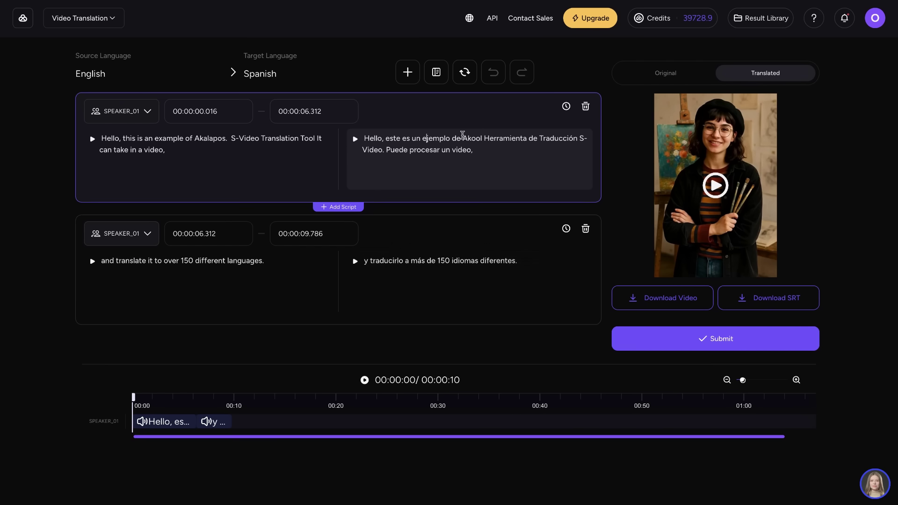
{"action": "left_click_drag", "start_coordinate": [463, 139], "coordinate": [484, 139]}
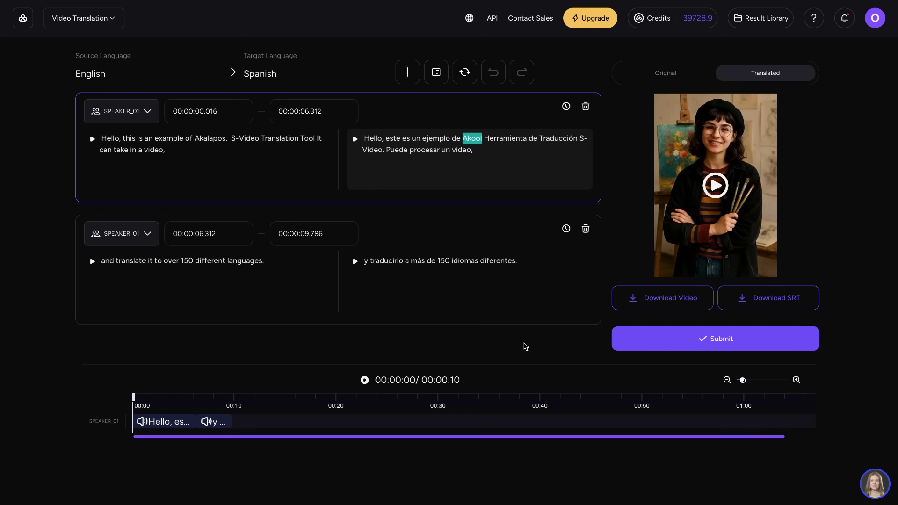
{"action": "left_click", "coordinate": [525, 348]}
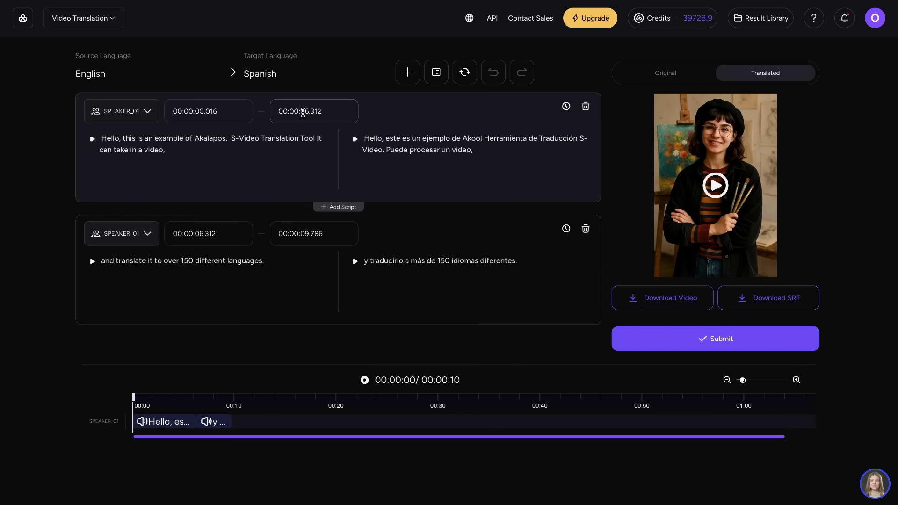
{"action": "left_click", "coordinate": [307, 111]}
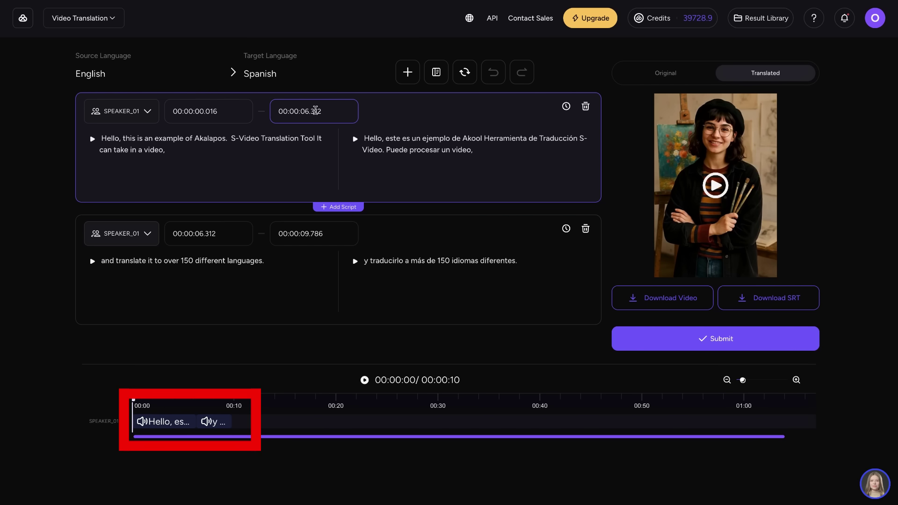
{"action": "left_click", "coordinate": [350, 143]}
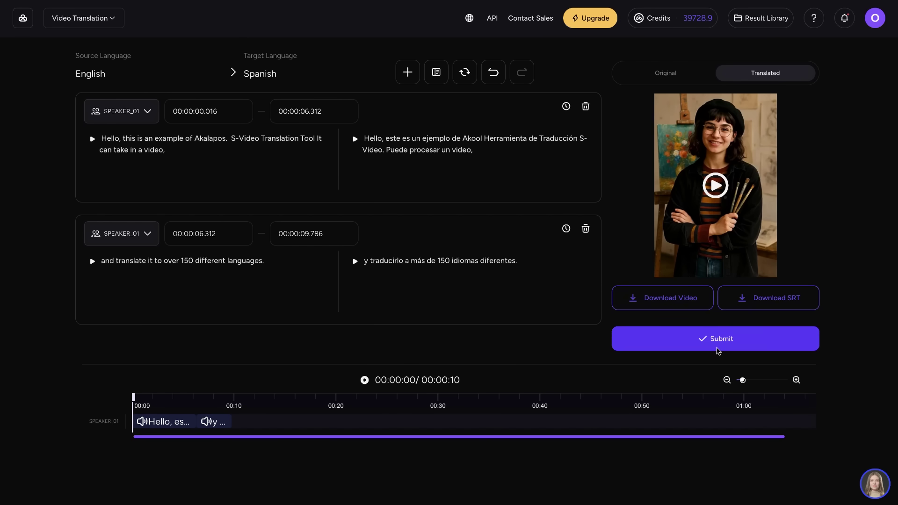
- Submit the proofread Spanish translation with Apply Lip Sync turned on
{"action": "left_click", "coordinate": [718, 349]}
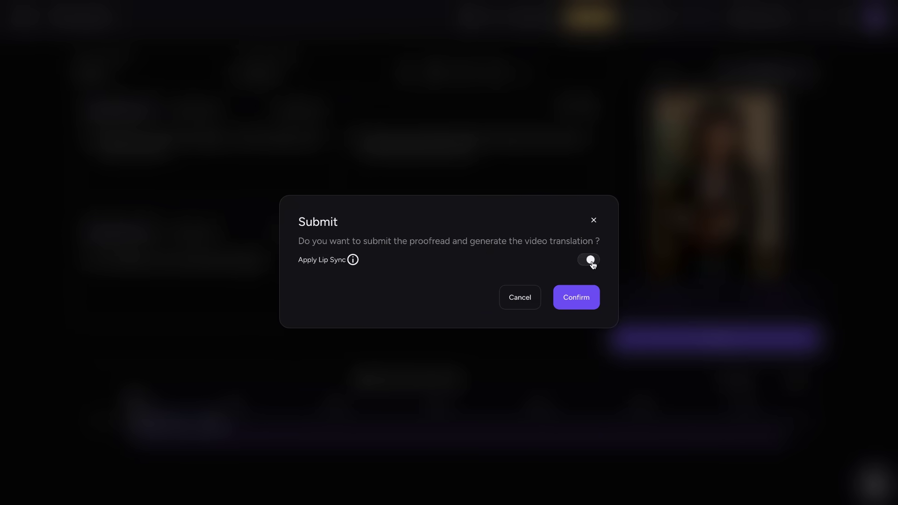
{"action": "left_click", "coordinate": [591, 260]}
{"action": "left_click", "coordinate": [576, 298]}
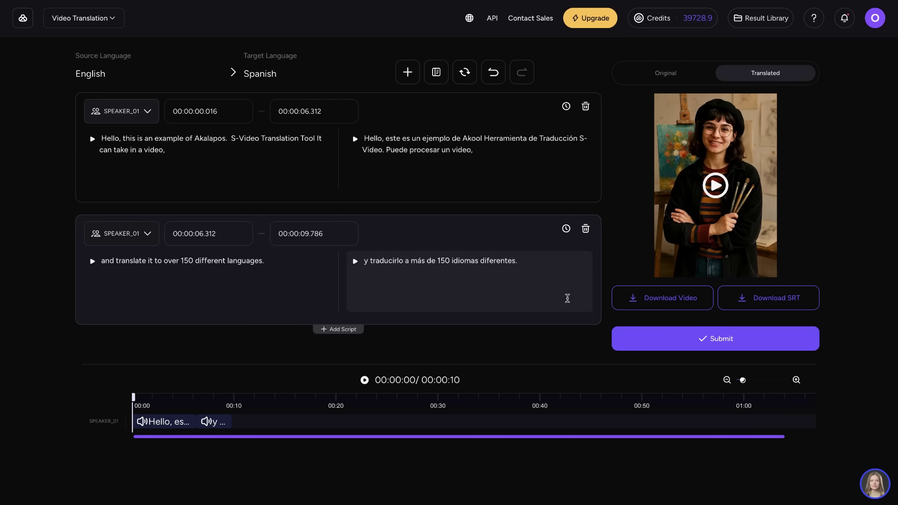